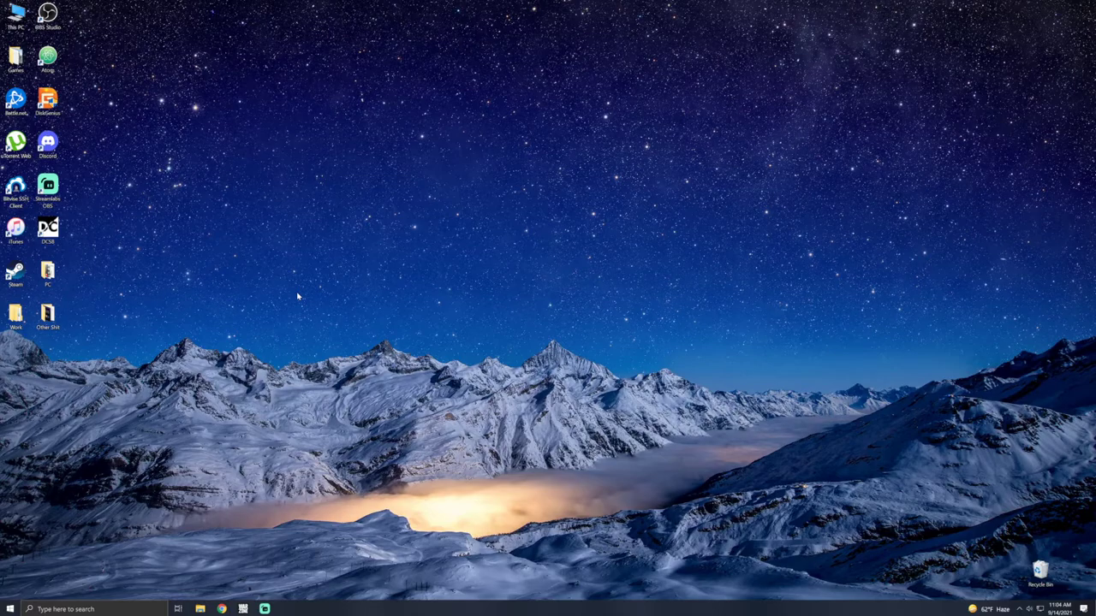
Launch GeForce Experience from the desktop and open its general settings
click(120, 608)
text(g)
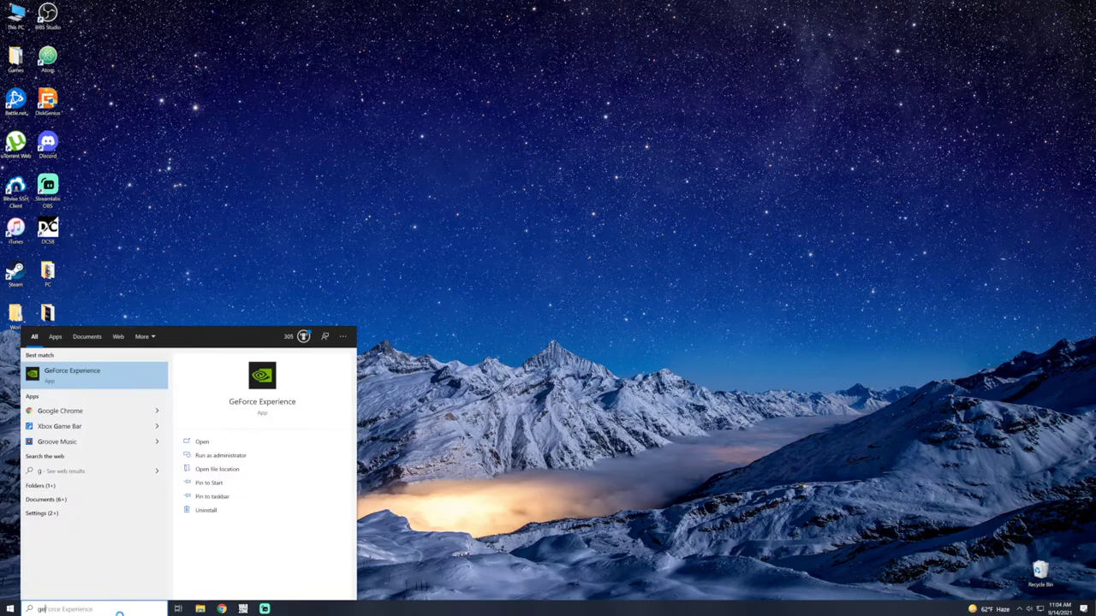
text(efor)
key(Return)
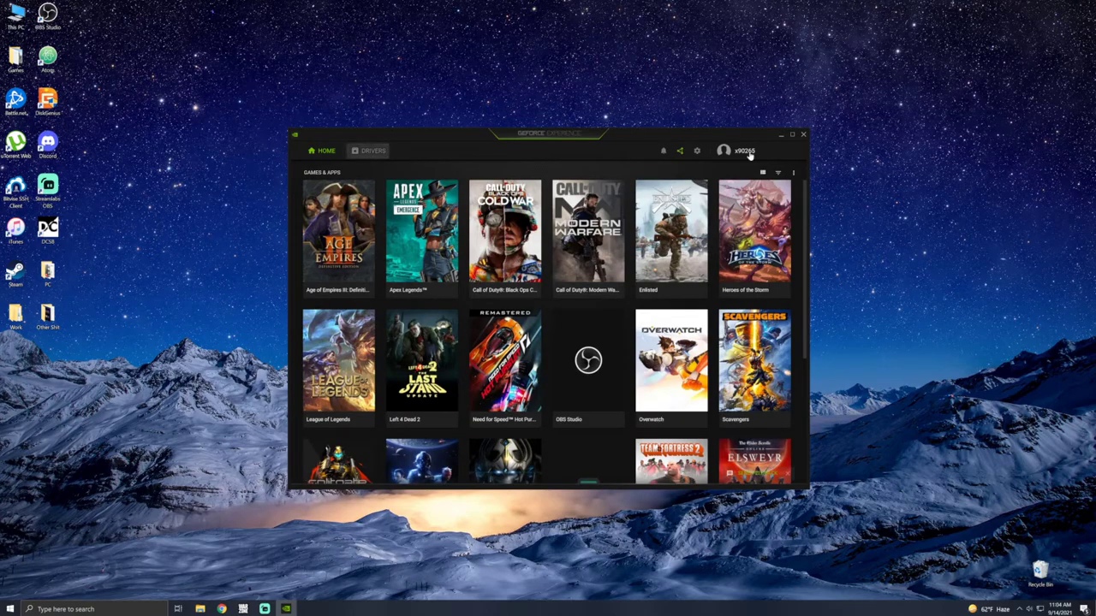
click(697, 152)
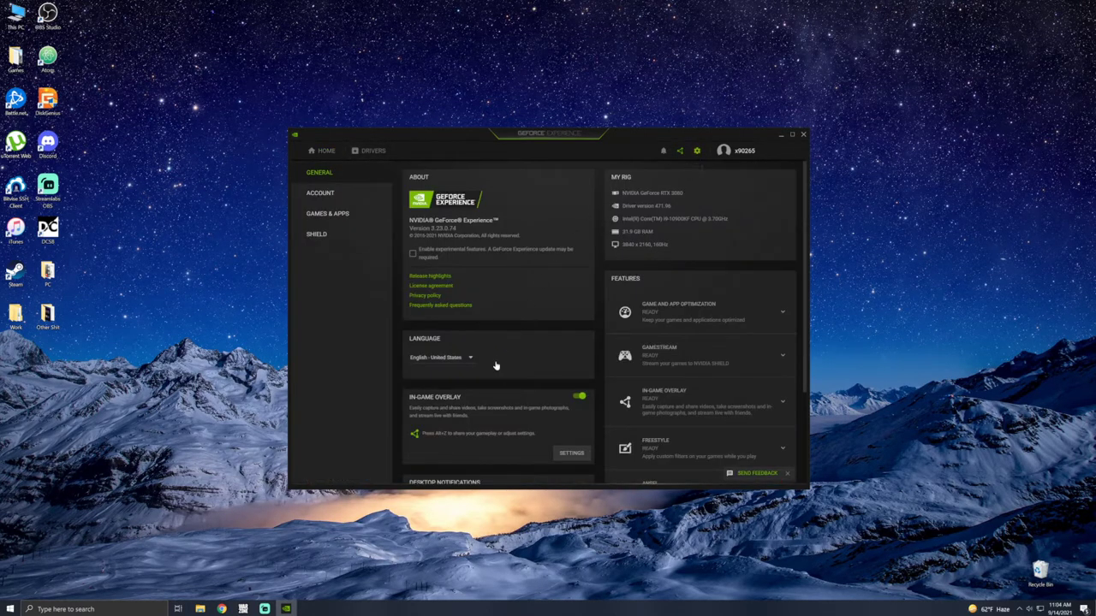
Check the in-game overlay switch and view the overlay's settings, closing both the overlay and the GeForce Experience window
scroll(477, 410, down, 1)
scroll(477, 410, down, 1)
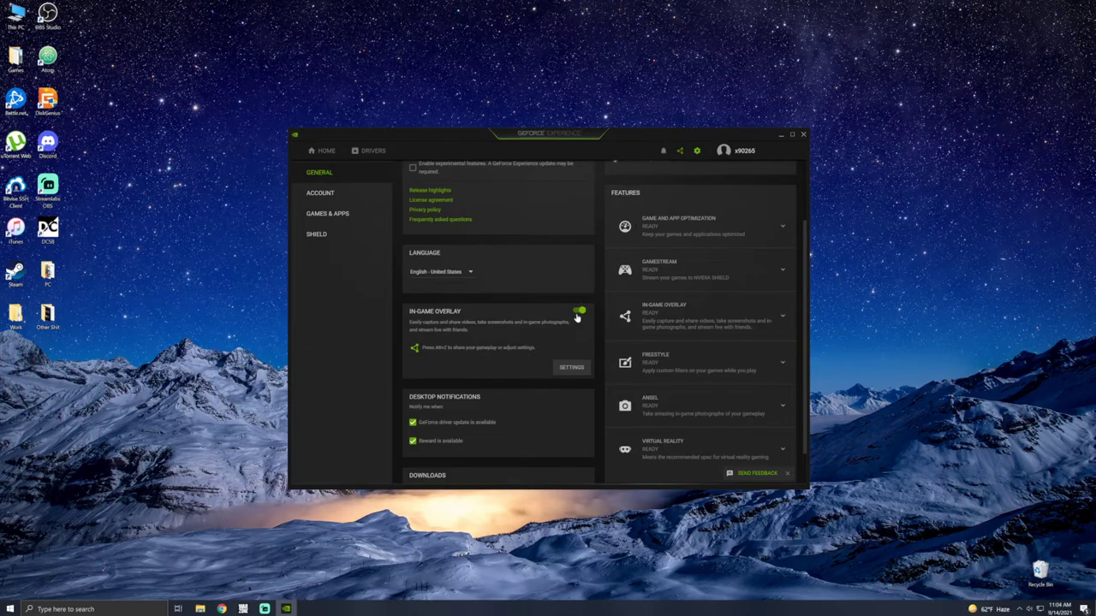
click(571, 366)
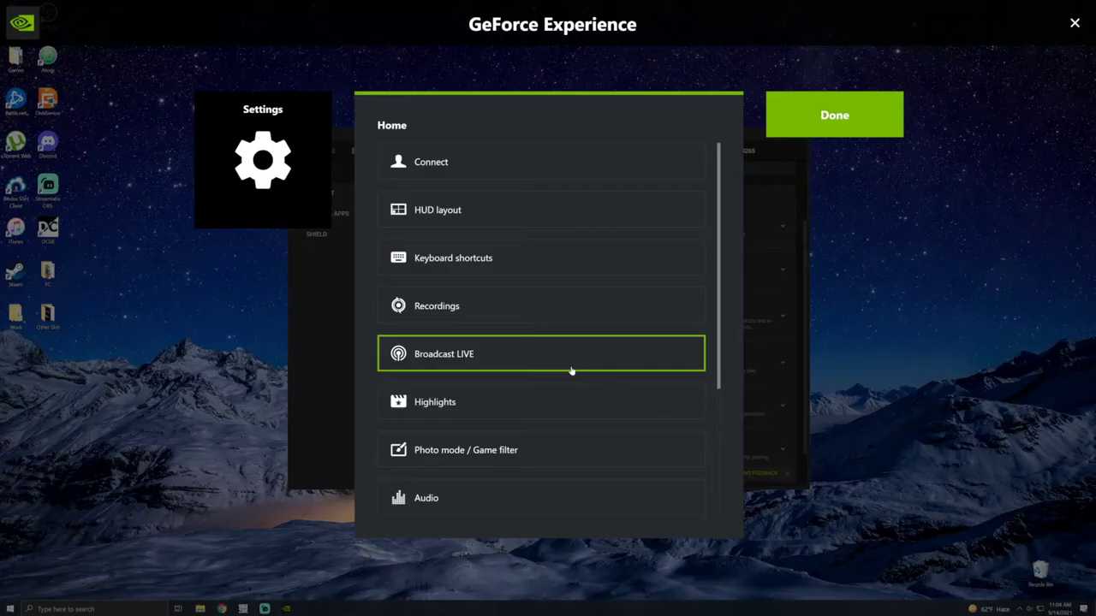
click(1073, 29)
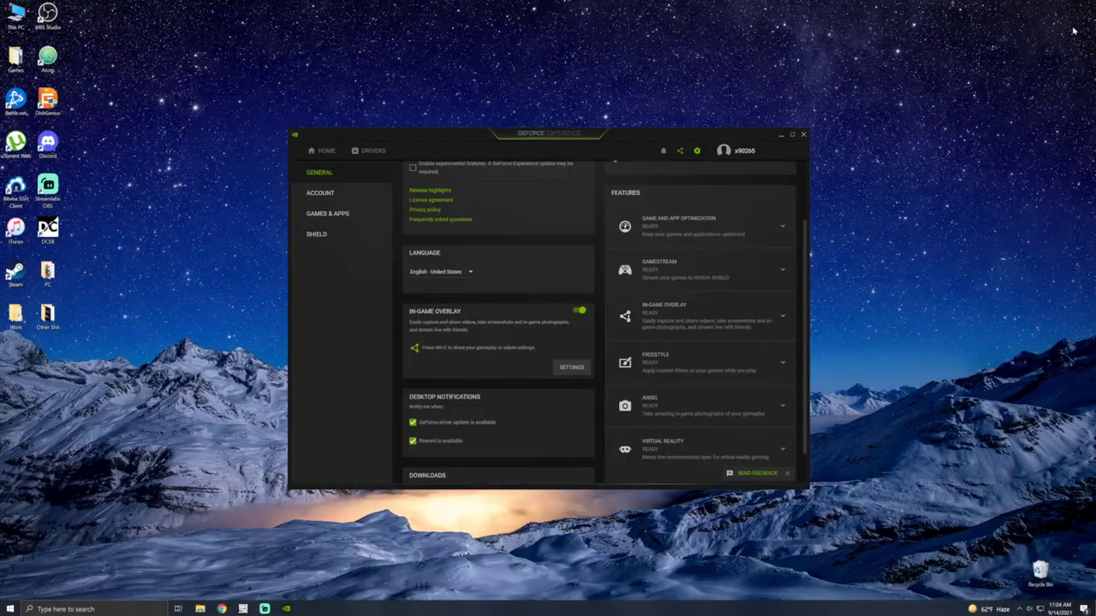
click(803, 137)
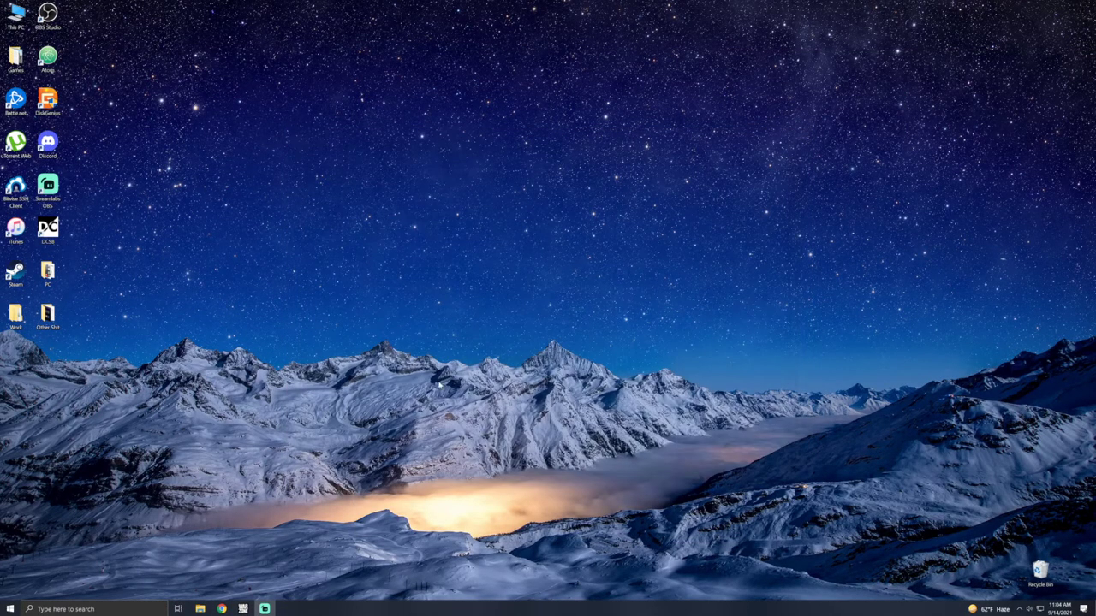
Bring up the in-game overlay over the desktop and open its Recordings settings
key(alt+z)
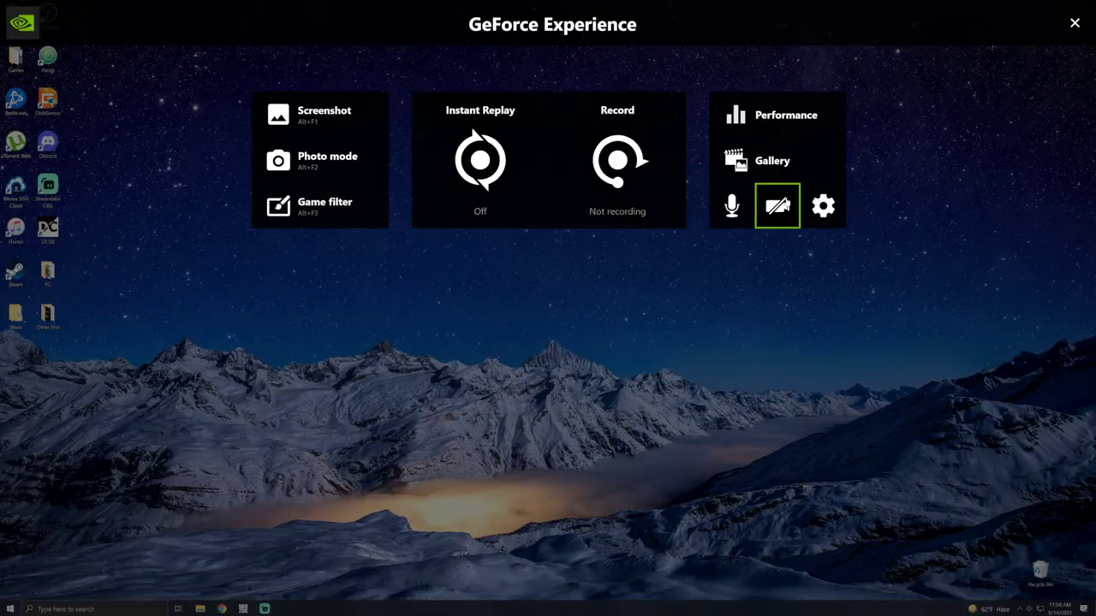
click(822, 205)
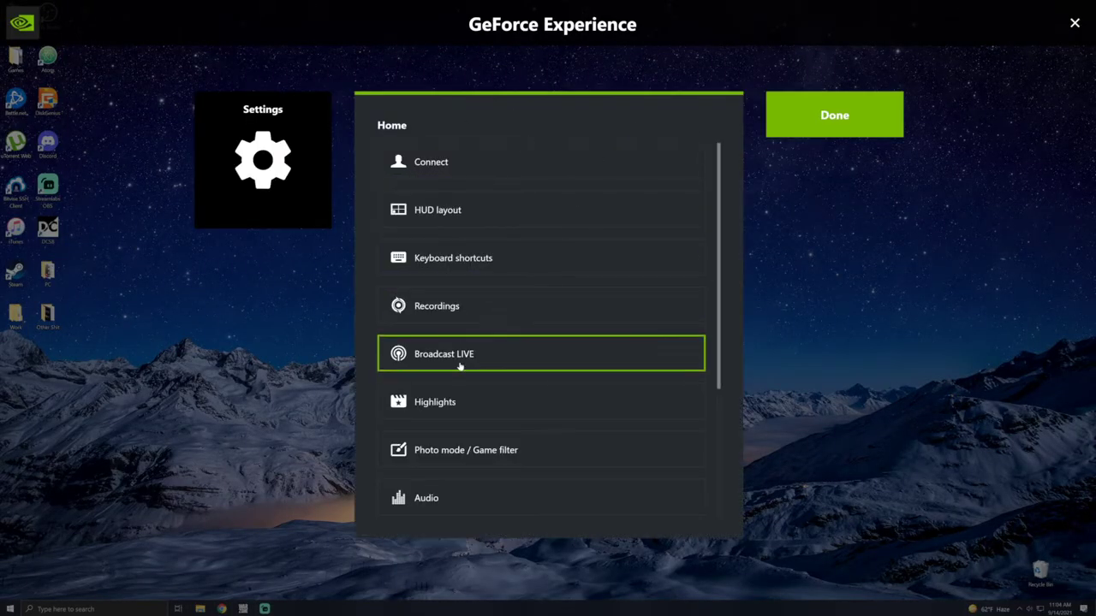
scroll(475, 291, down, 2)
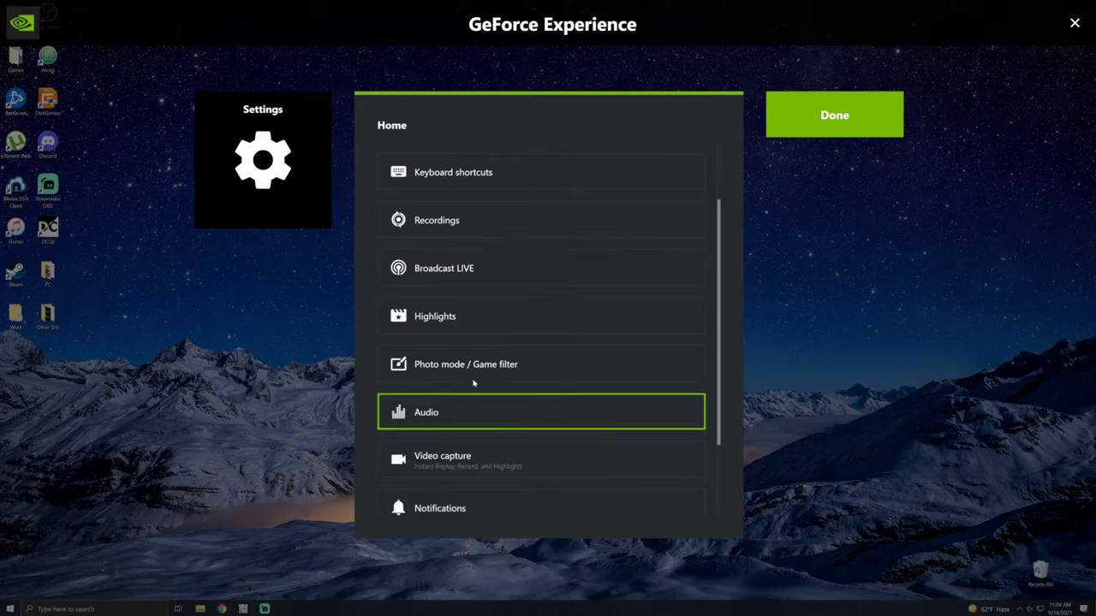
scroll(472, 370, up, 2)
click(443, 310)
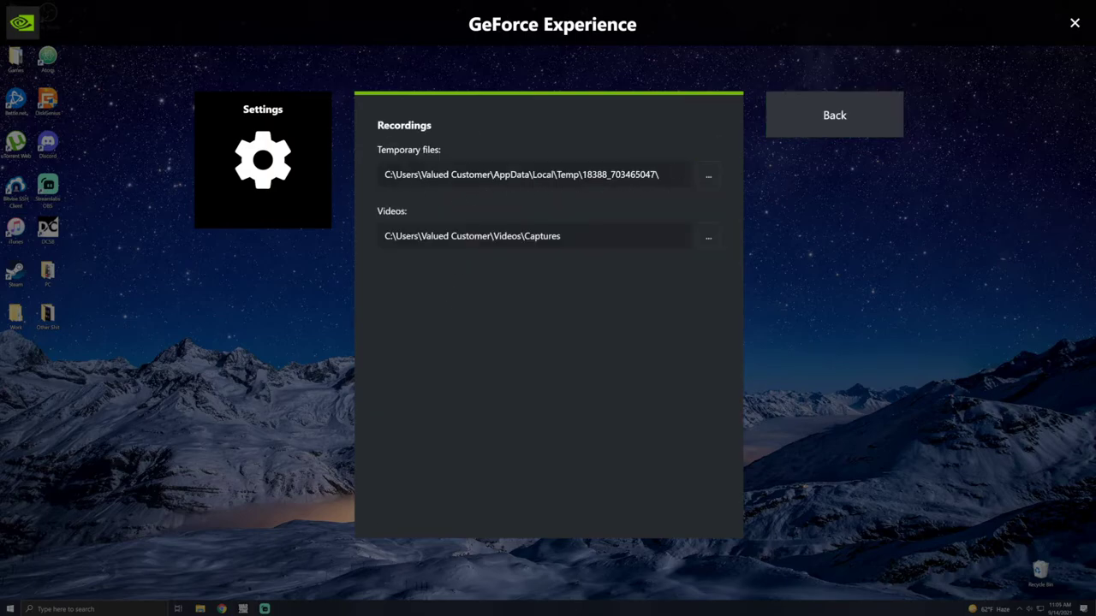
Inspect the temporary files path for recordings and browse its folder without choosing a different one
drag(491, 175, 421, 175)
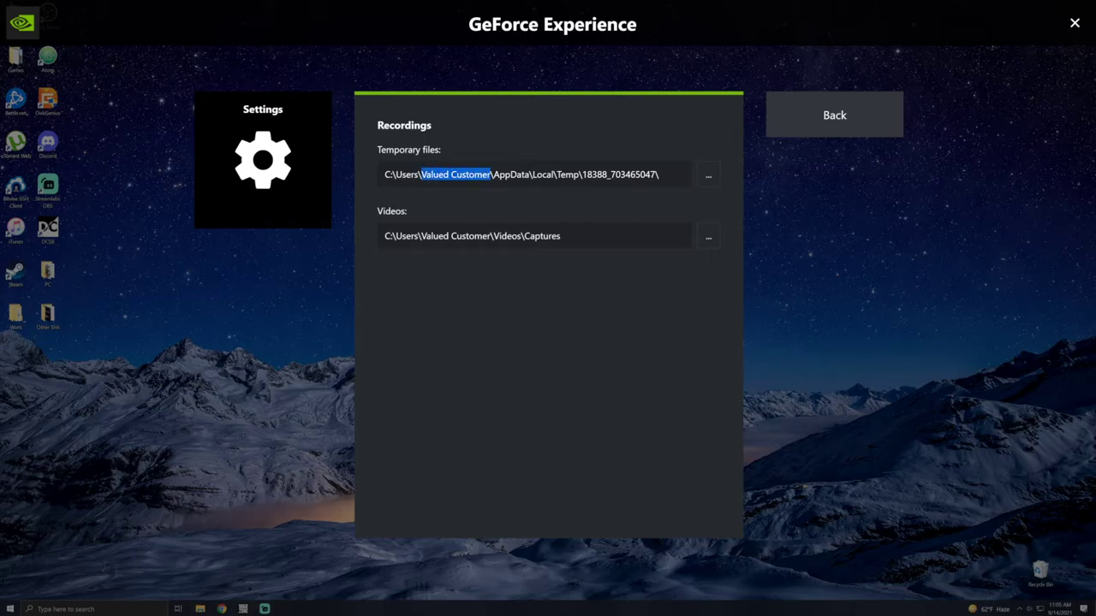
click(440, 182)
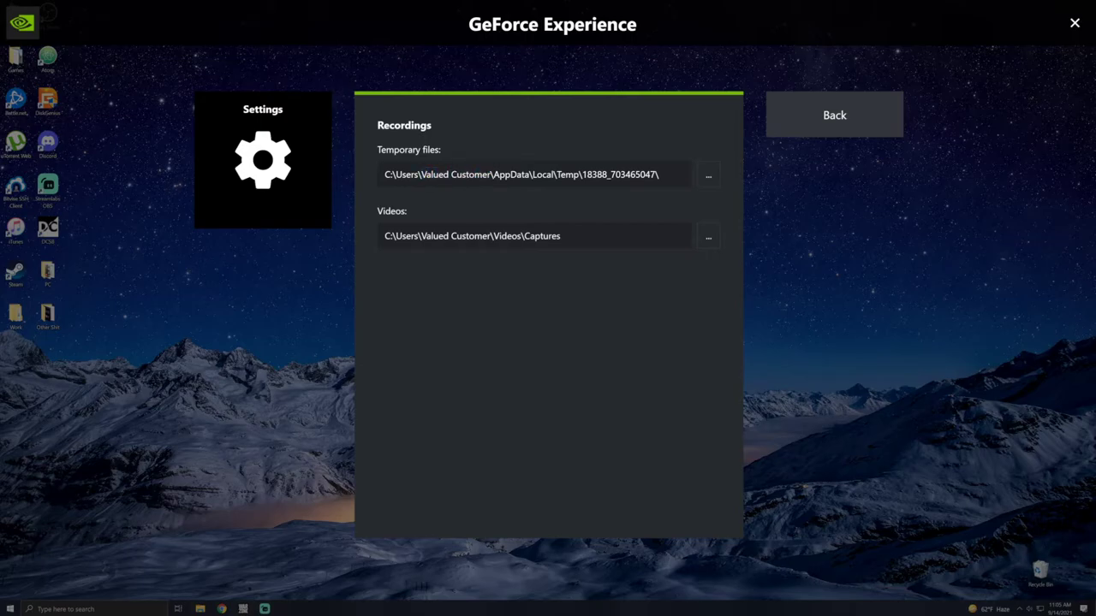
click(708, 175)
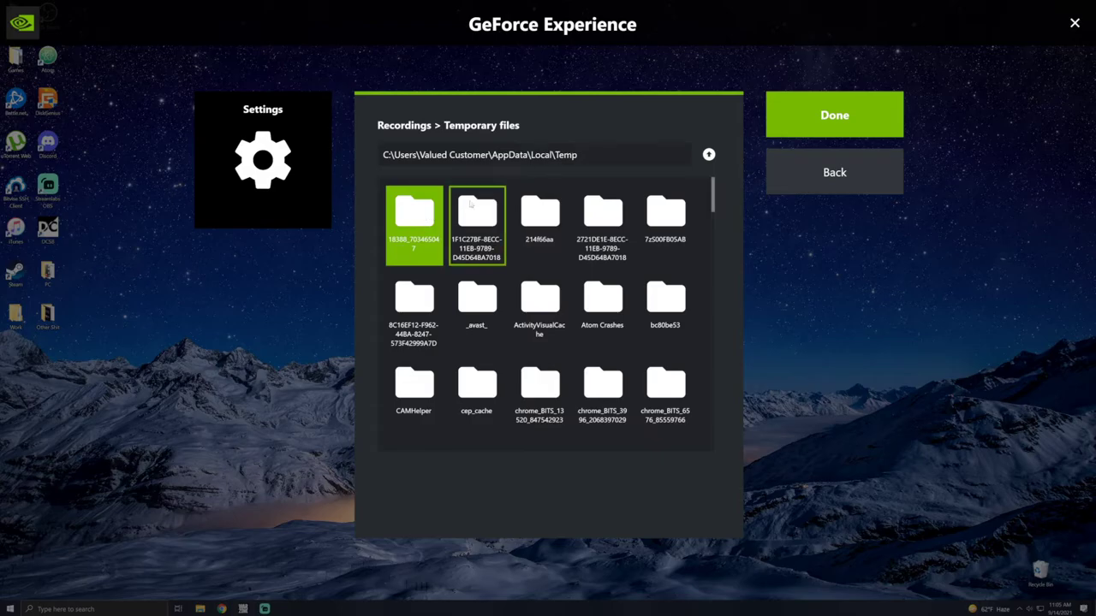
drag(532, 155, 577, 155)
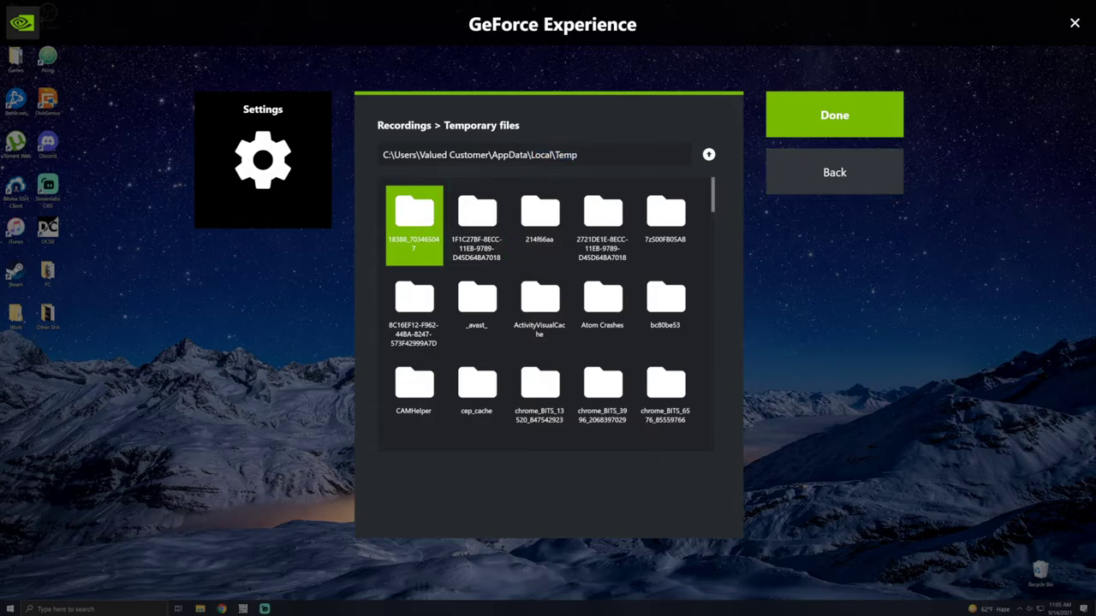
click(827, 170)
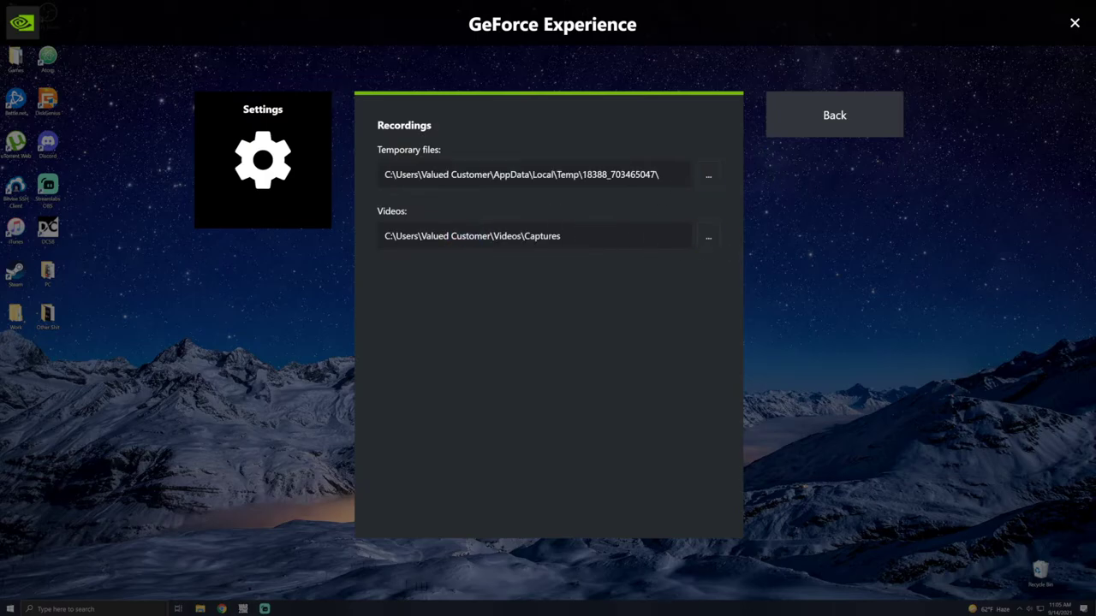
Inspect the save path for recorded videos, view its folder, and return to the overlay's main settings list
drag(491, 237, 419, 236)
click(470, 237)
double_click(470, 236)
click(470, 236)
double_click(471, 237)
click(471, 236)
triple_click(471, 236)
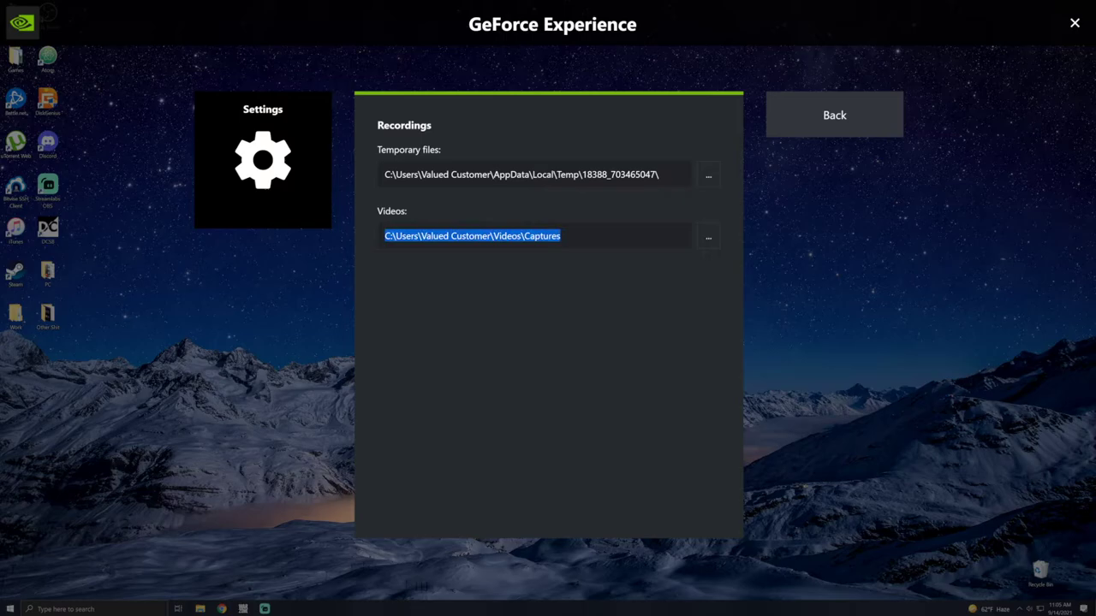
click(470, 236)
double_click(471, 237)
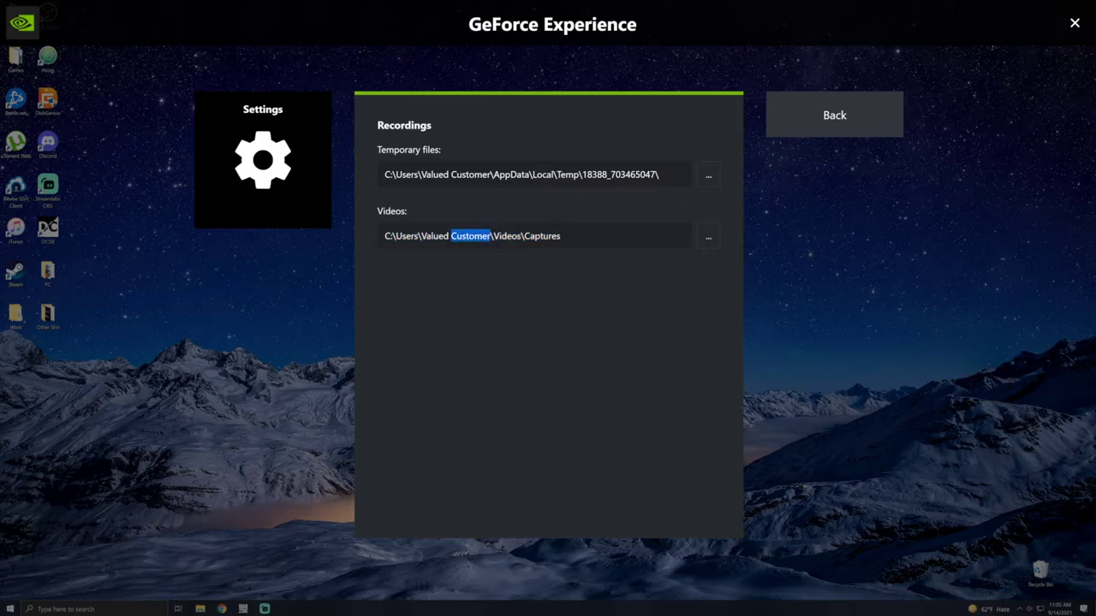
triple_click(471, 236)
click(471, 236)
drag(391, 236, 507, 236)
click(507, 236)
click(710, 238)
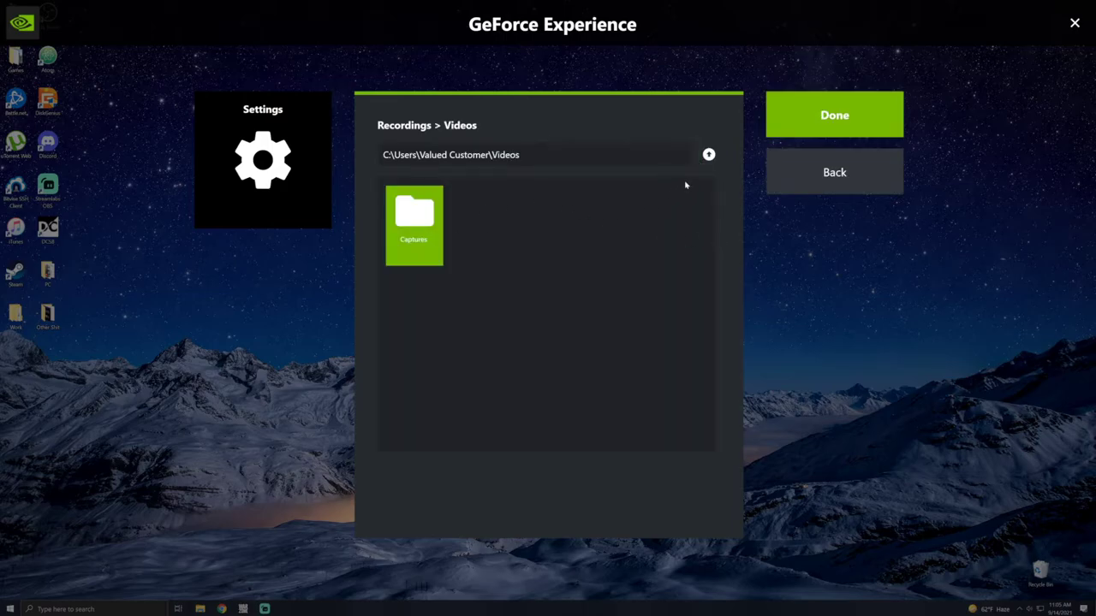
click(835, 183)
click(837, 130)
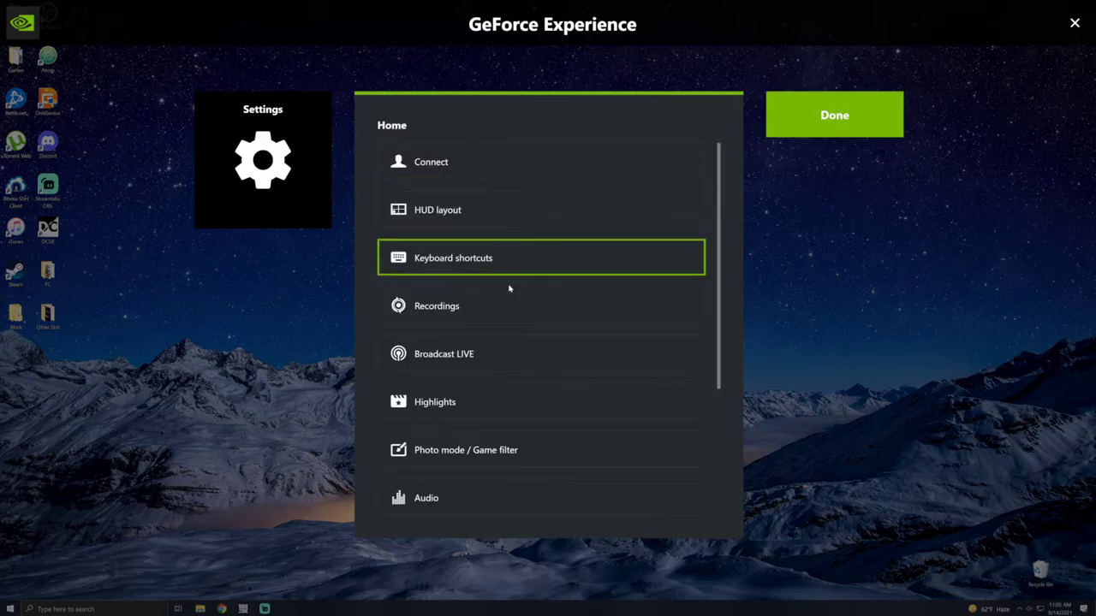
Review the temporary files folder in the Highlights settings without changing it, and close the overlay
scroll(508, 289, down, 1)
click(450, 345)
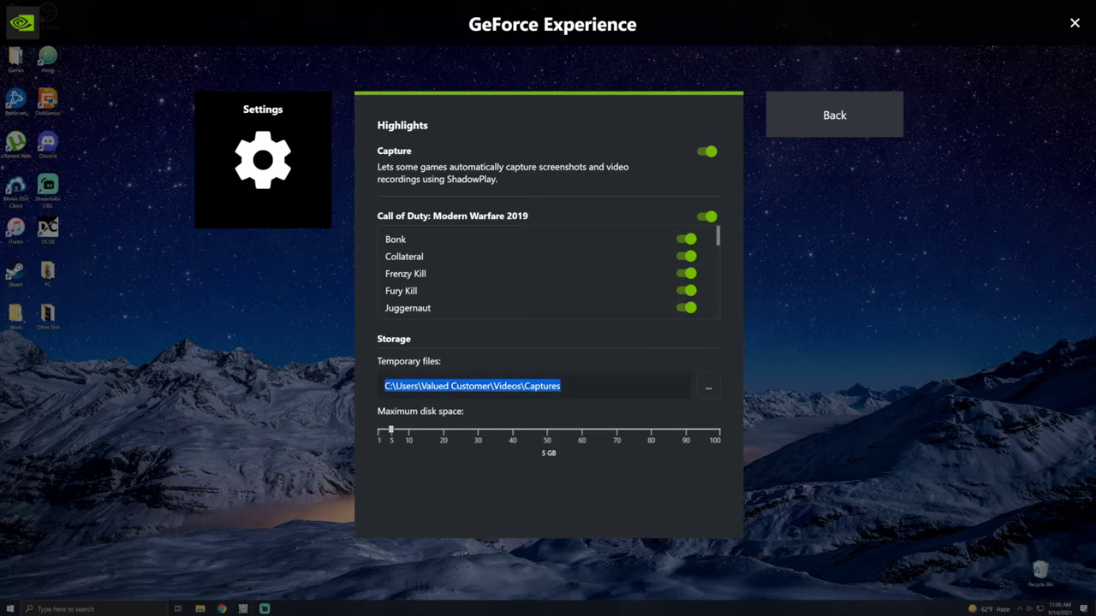
click(708, 386)
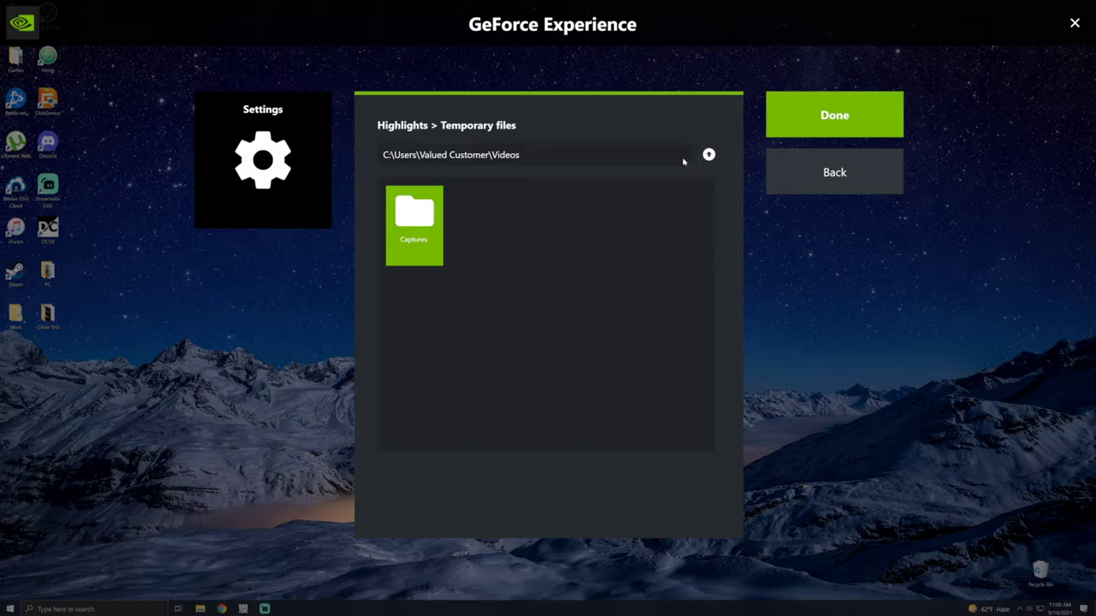
click(822, 180)
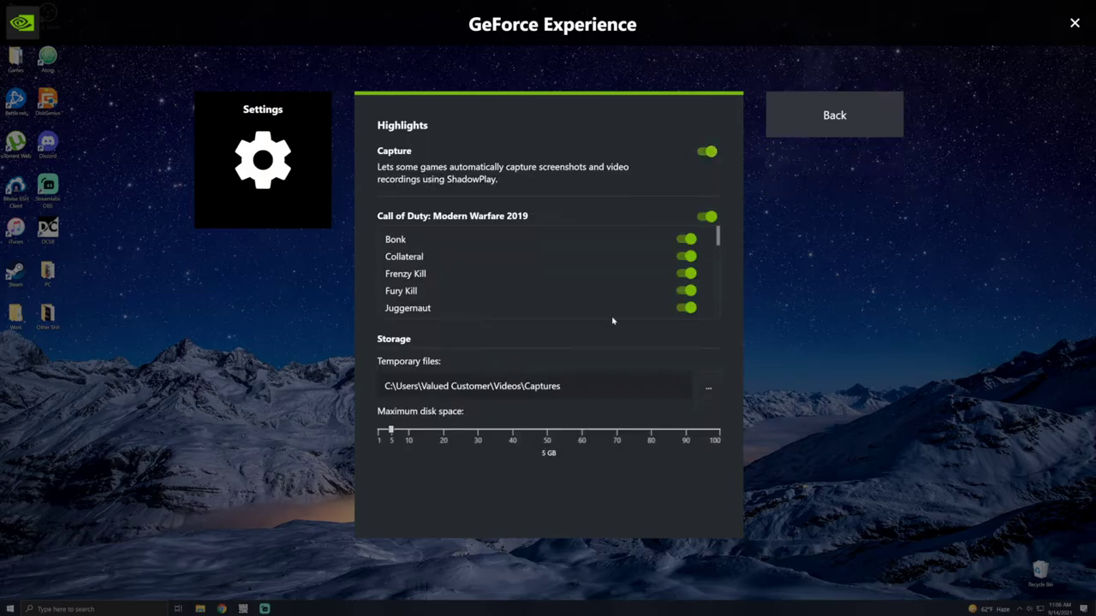
drag(443, 385, 561, 386)
click(856, 125)
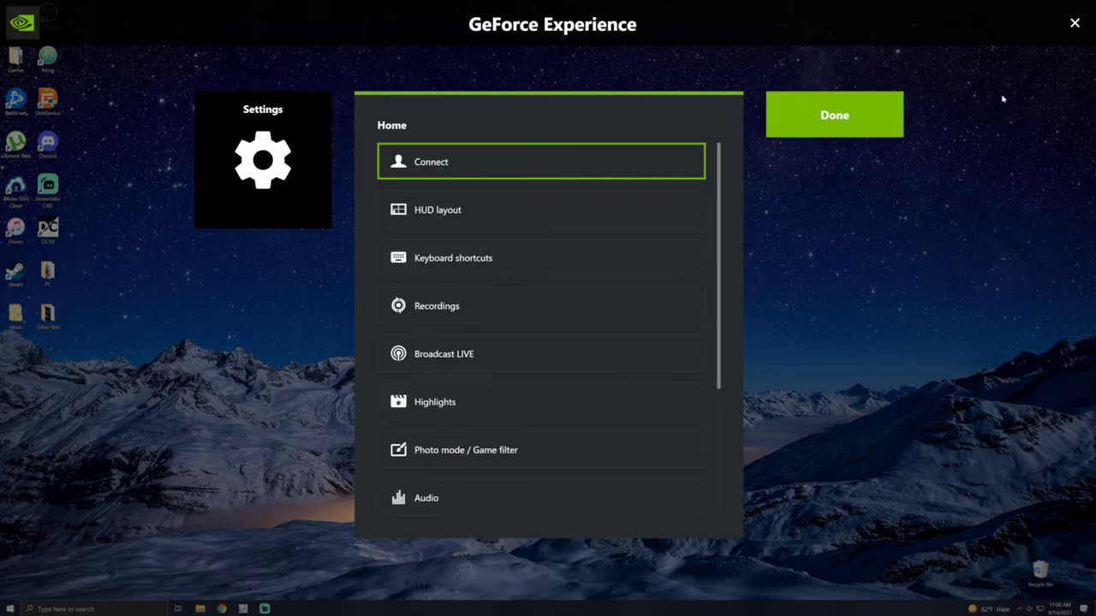
click(869, 116)
click(1074, 23)
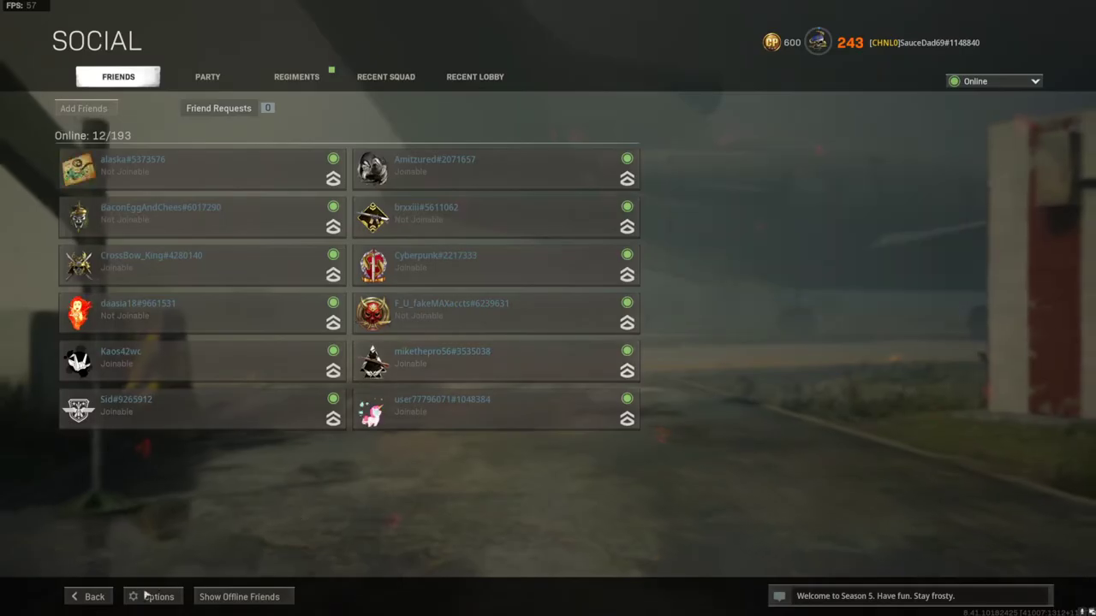
In Call of Duty: Modern Warfare, check the NVIDIA Highlights setting in the graphics options and return to the play screen
click(151, 594)
click(330, 76)
scroll(376, 262, down, 3)
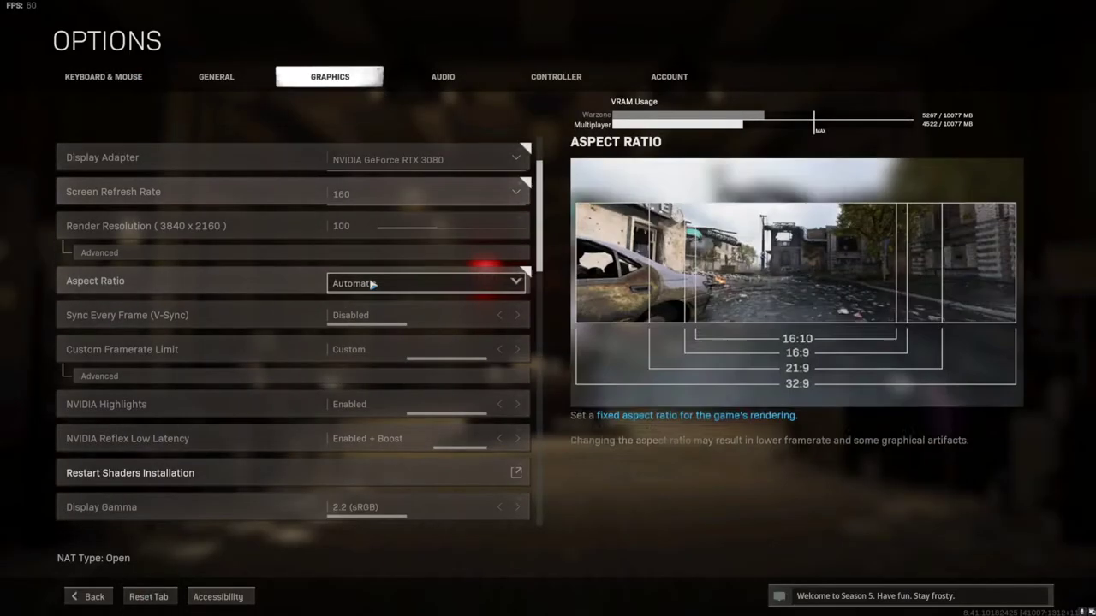
scroll(377, 262, down, 1)
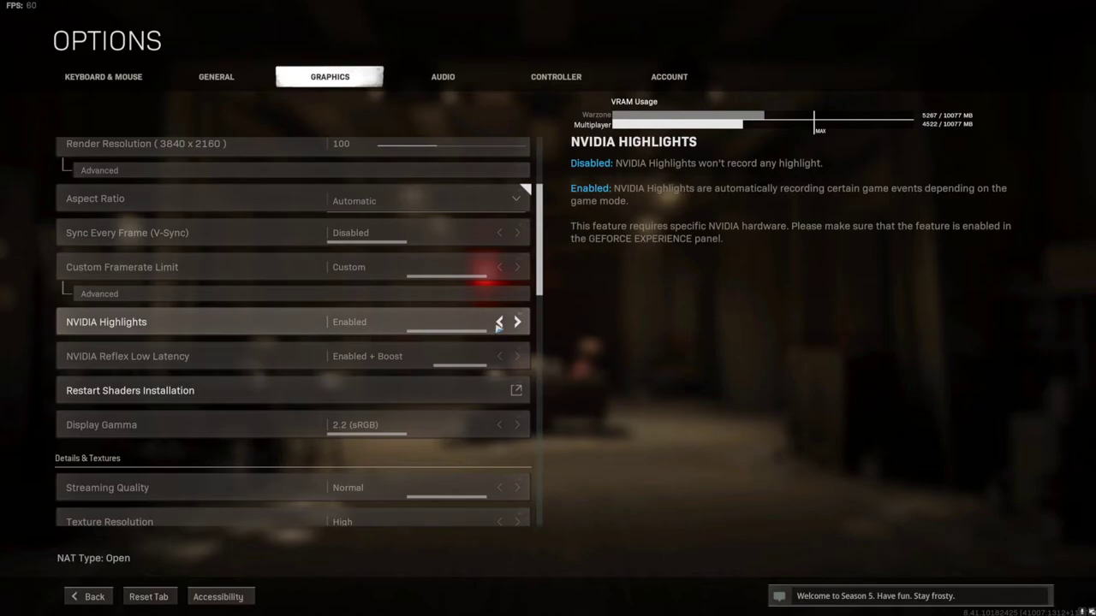
click(88, 597)
click(88, 595)
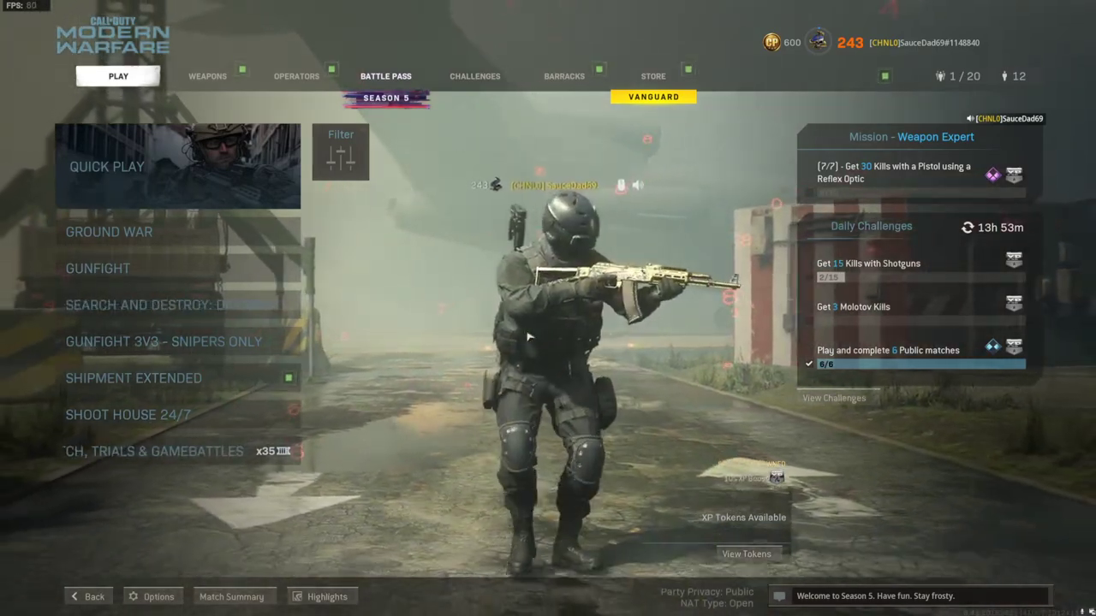
Bring up the GeForce overlay in the game and open its Highlights settings
key(alt+z)
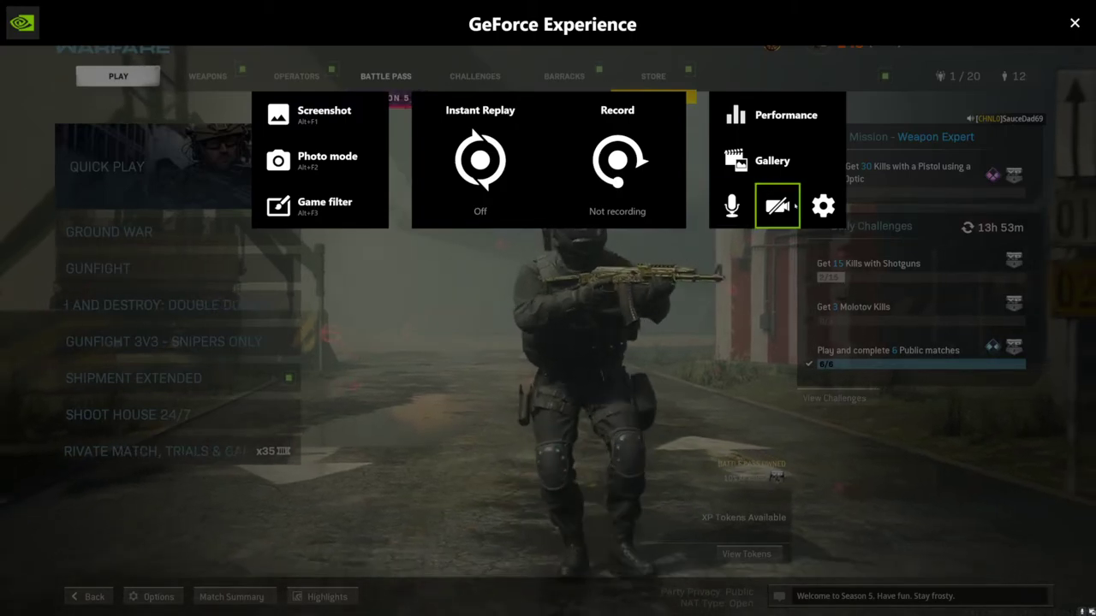
click(822, 206)
scroll(572, 248, down, 2)
click(587, 283)
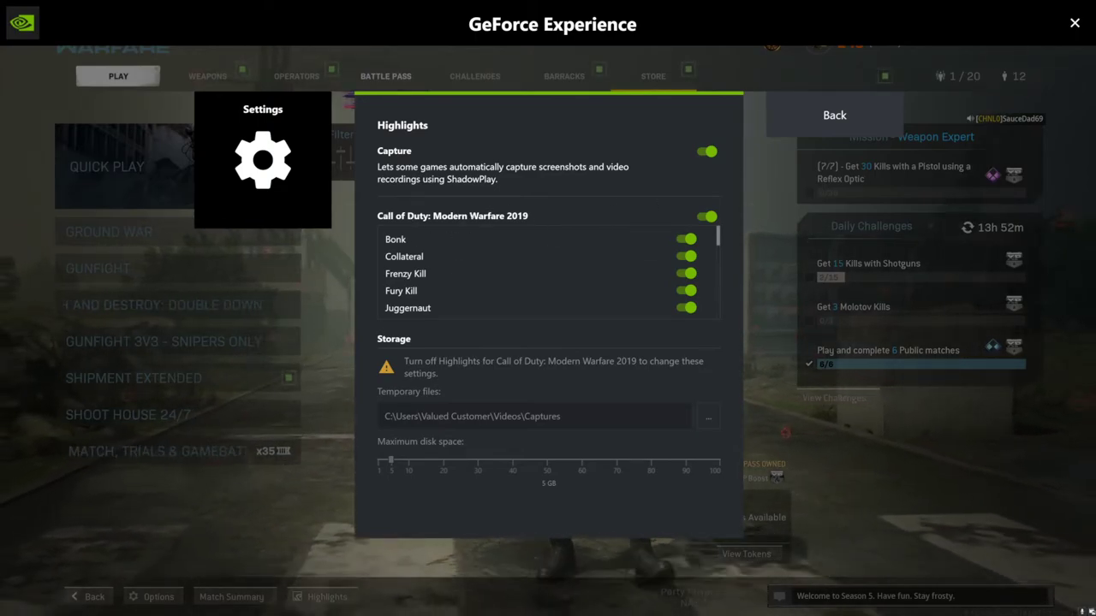
Find Double Kill among the Call of Duty: Modern Warfare 2019 highlight events and toggle its capture off and on again
scroll(509, 255, down, 8)
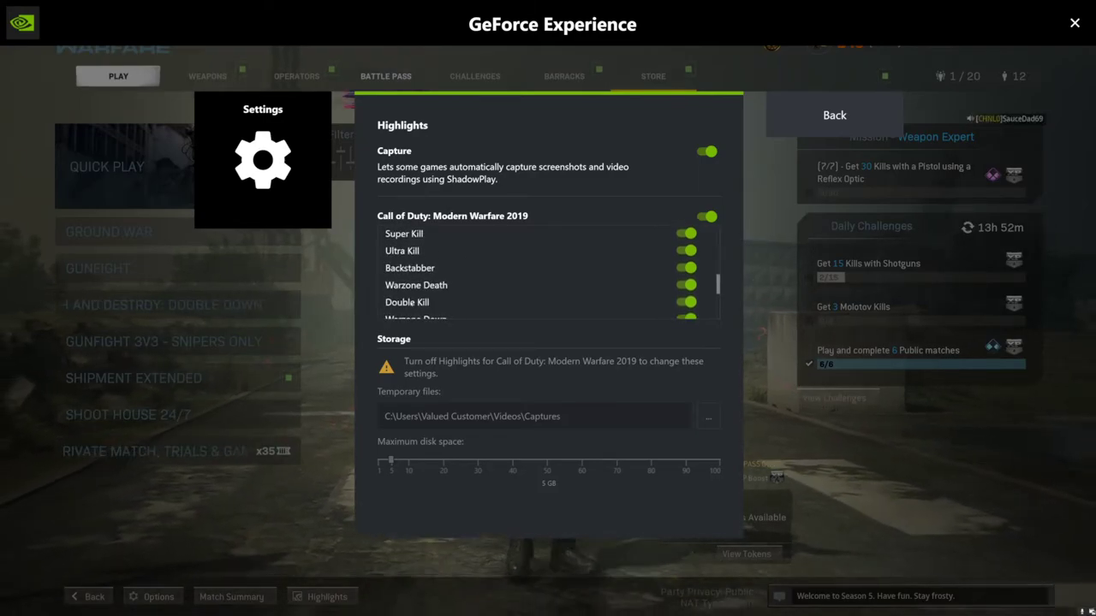
scroll(434, 299, down, 3)
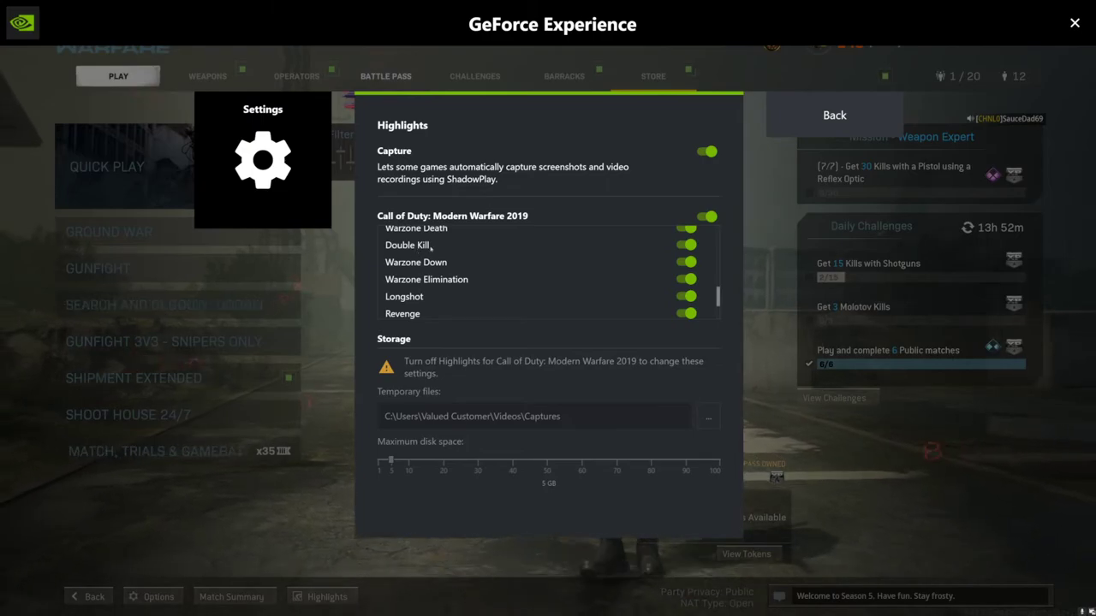
scroll(600, 274, up, 2)
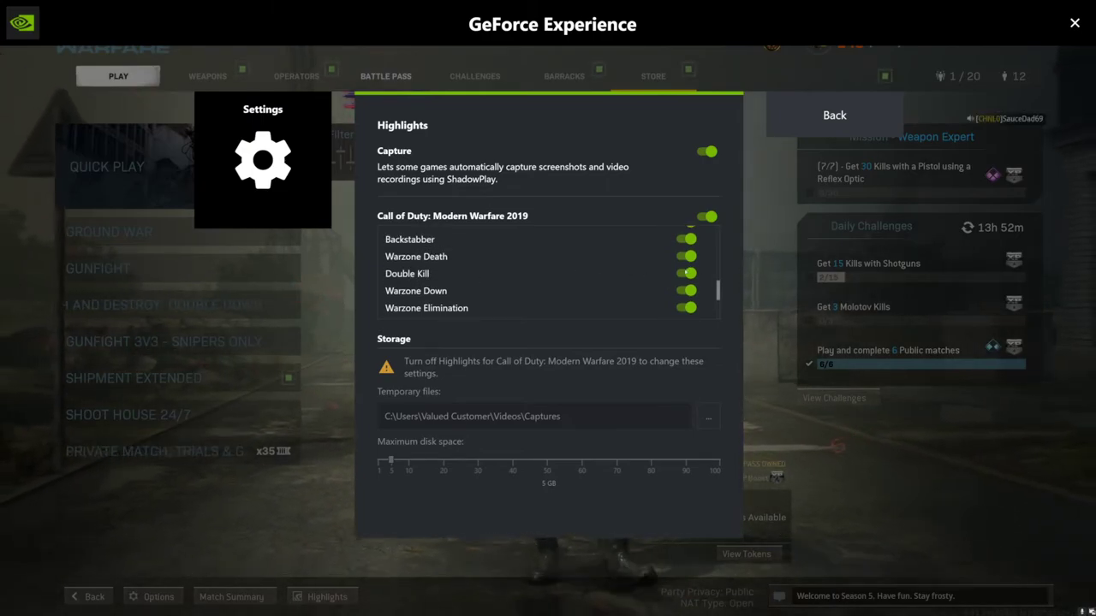
click(688, 273)
click(687, 273)
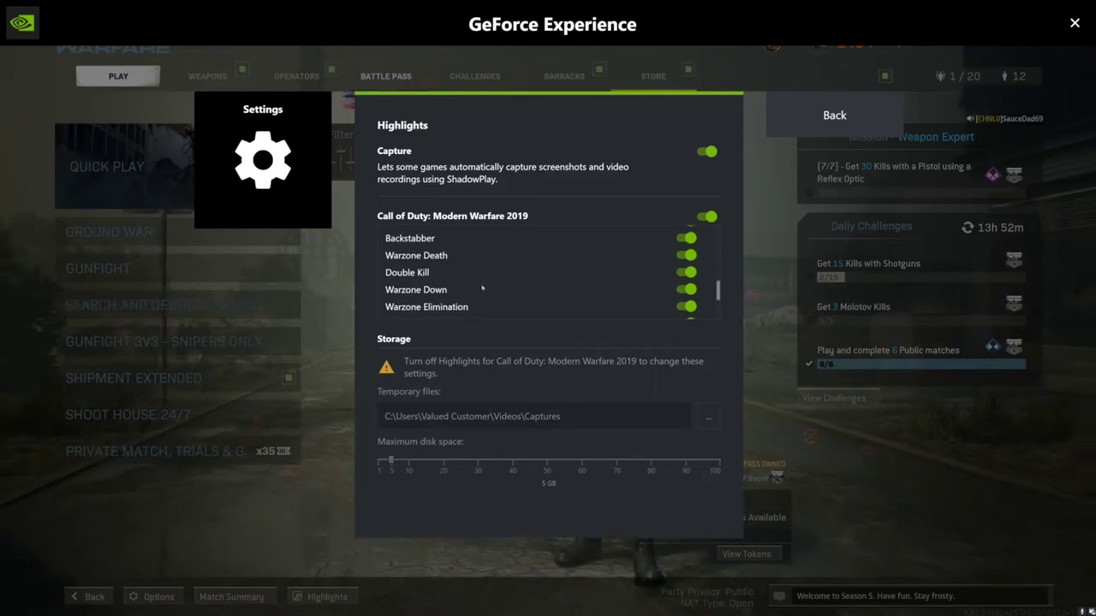
Look through the other highlight events listed for Call of Duty: Modern Warfare 2019
scroll(482, 289, down, 2)
scroll(472, 291, up, 2)
scroll(462, 293, up, 4)
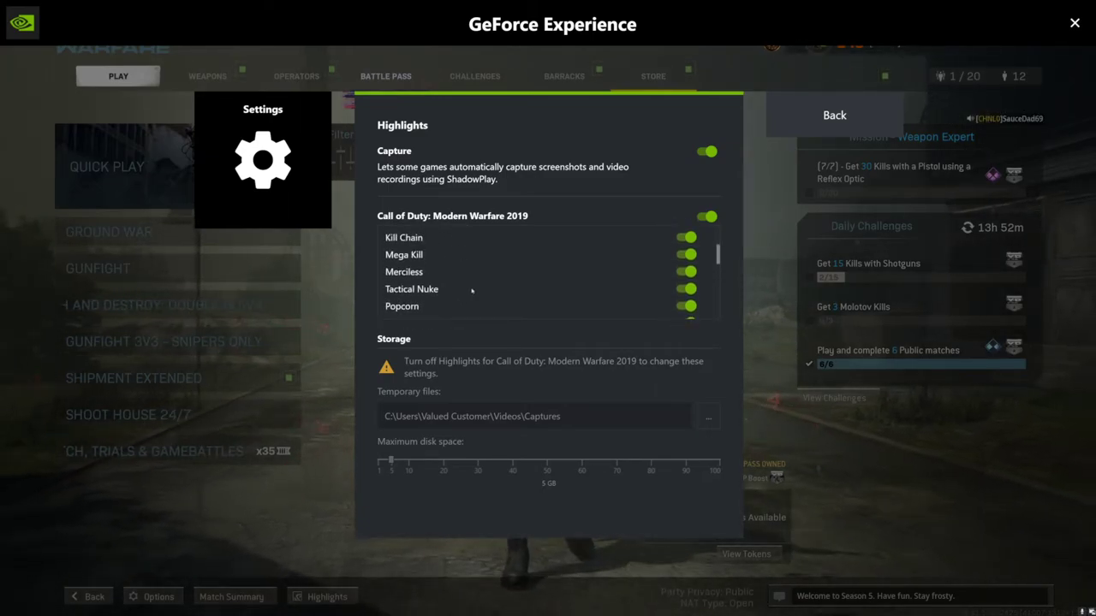
Review the full list of Call of Duty: Modern Warfare 2019 highlight events through Warzone Win and leave the Highlights settings
scroll(448, 295, up, 2)
scroll(443, 288, down, 2)
scroll(428, 291, up, 2)
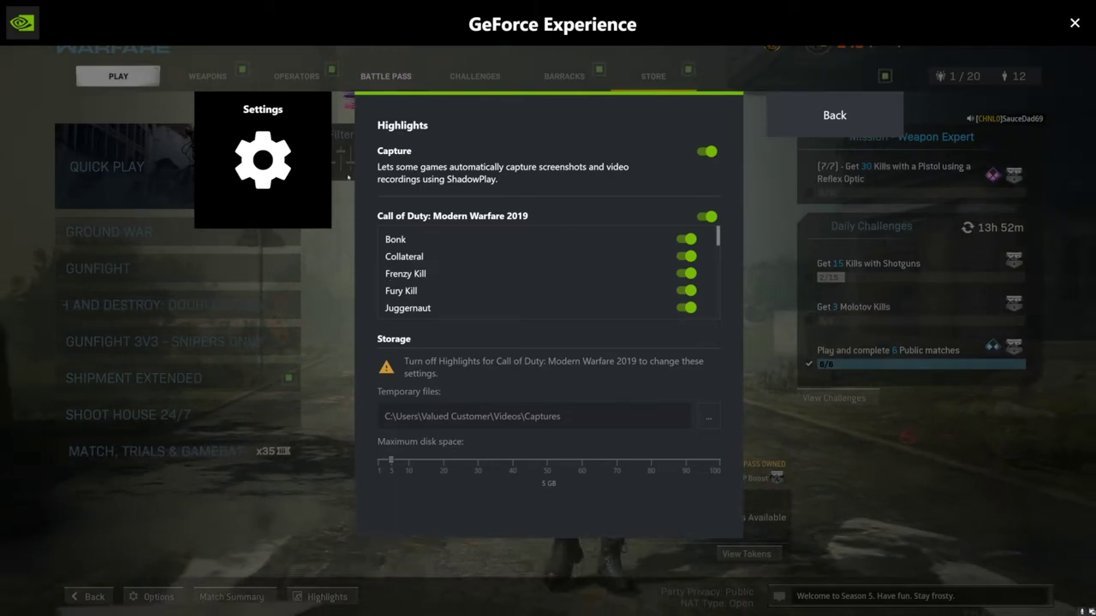
scroll(443, 261, down, 8)
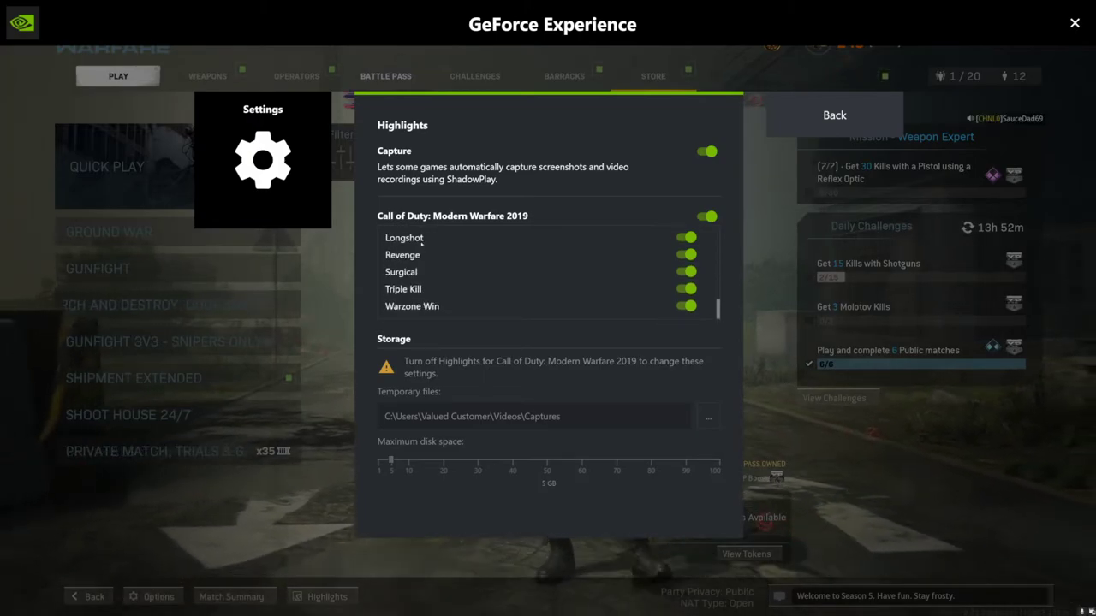
scroll(402, 257, up, 5)
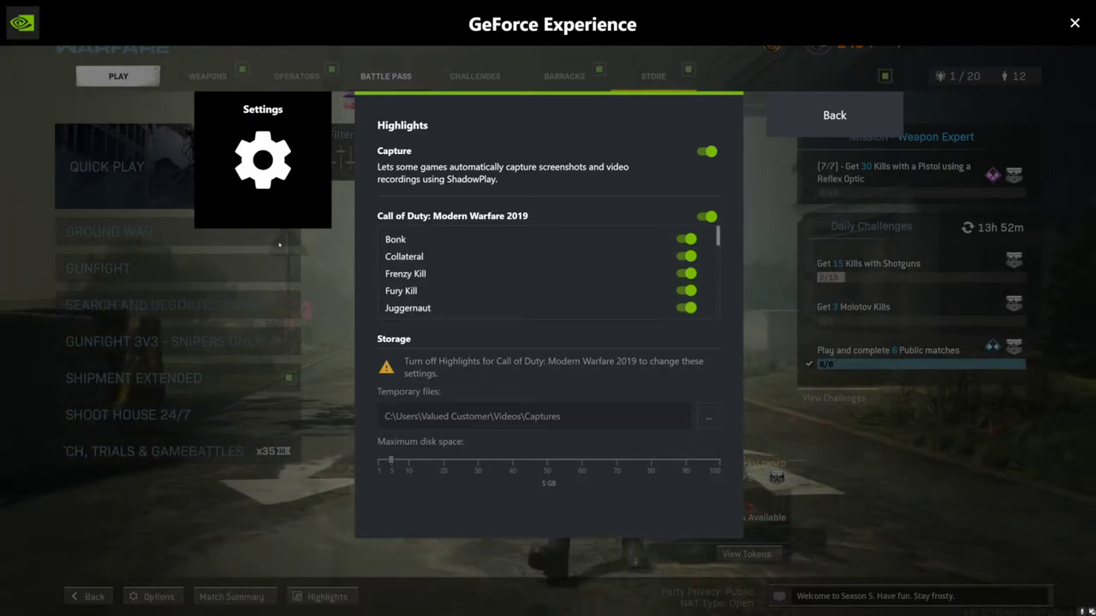
click(822, 115)
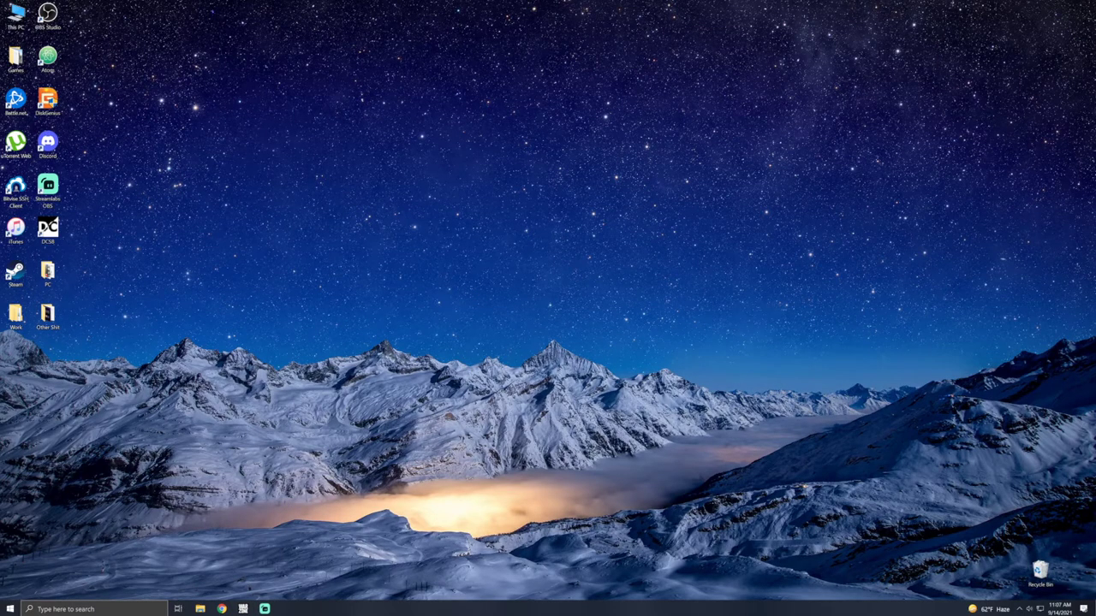
Search Windows for the NVIDIA Control Panel and open it
click(74, 608)
text(svidia c)
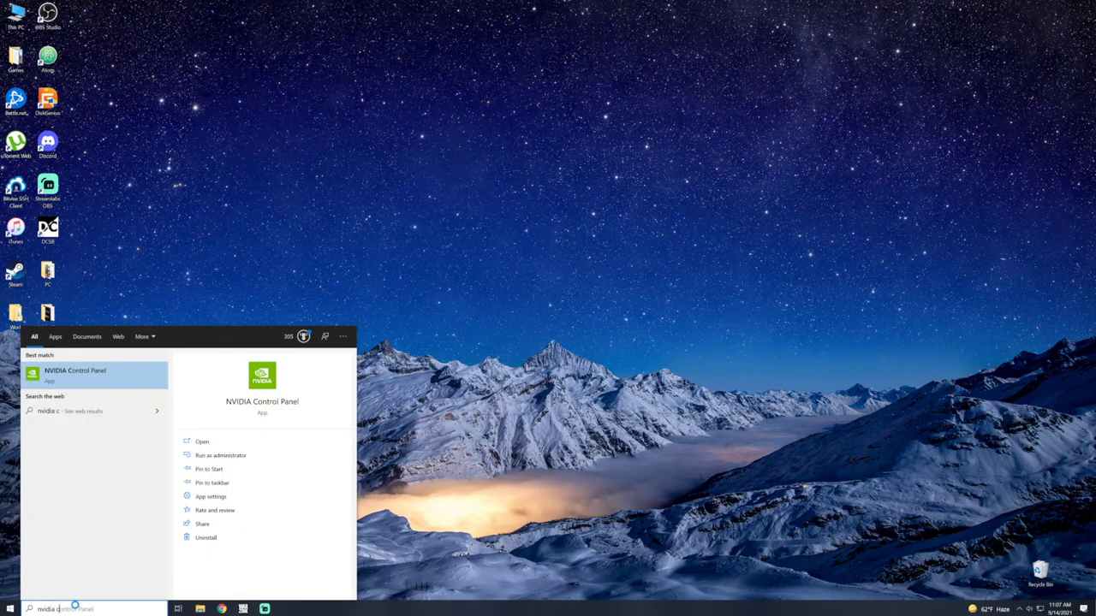
key(Return)
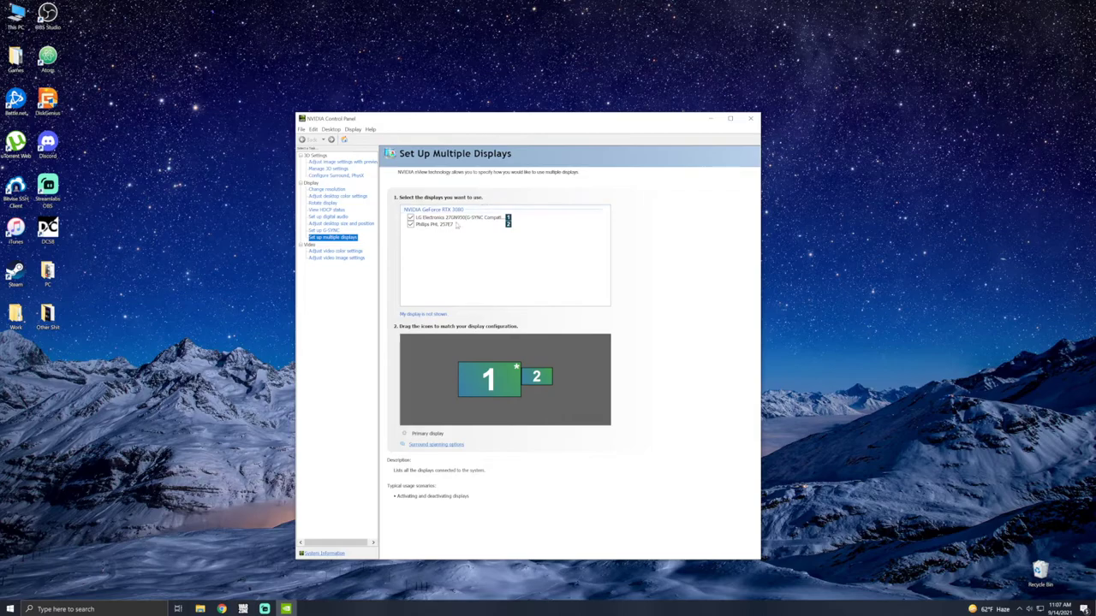
Check the primary-display option for displays 1 and 2 in the multiple displays setup and close the NVIDIA Control Panel
right_click(484, 376)
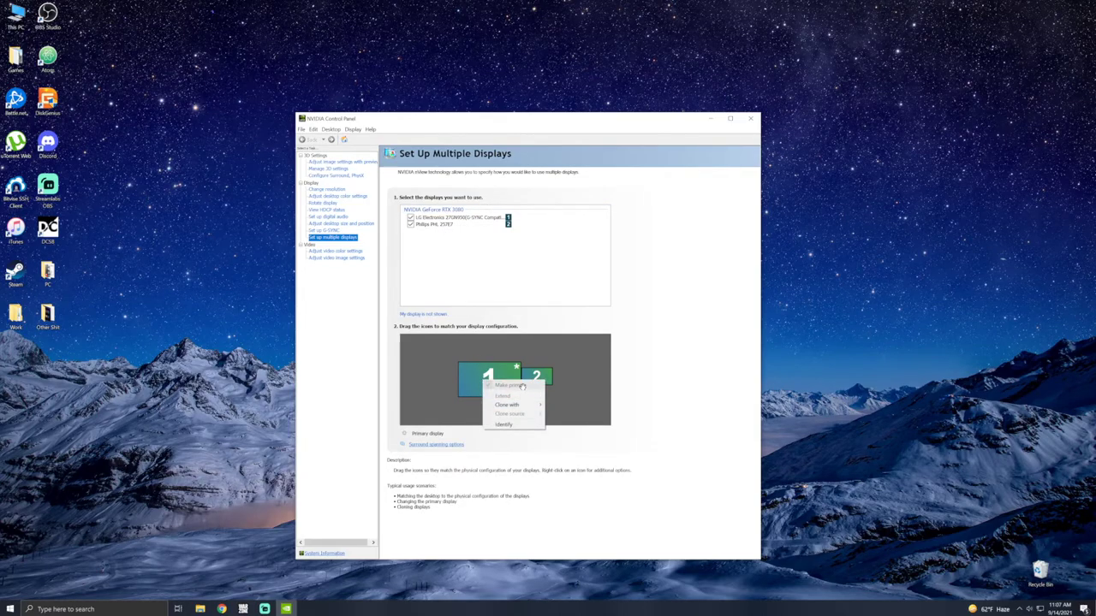
click(733, 387)
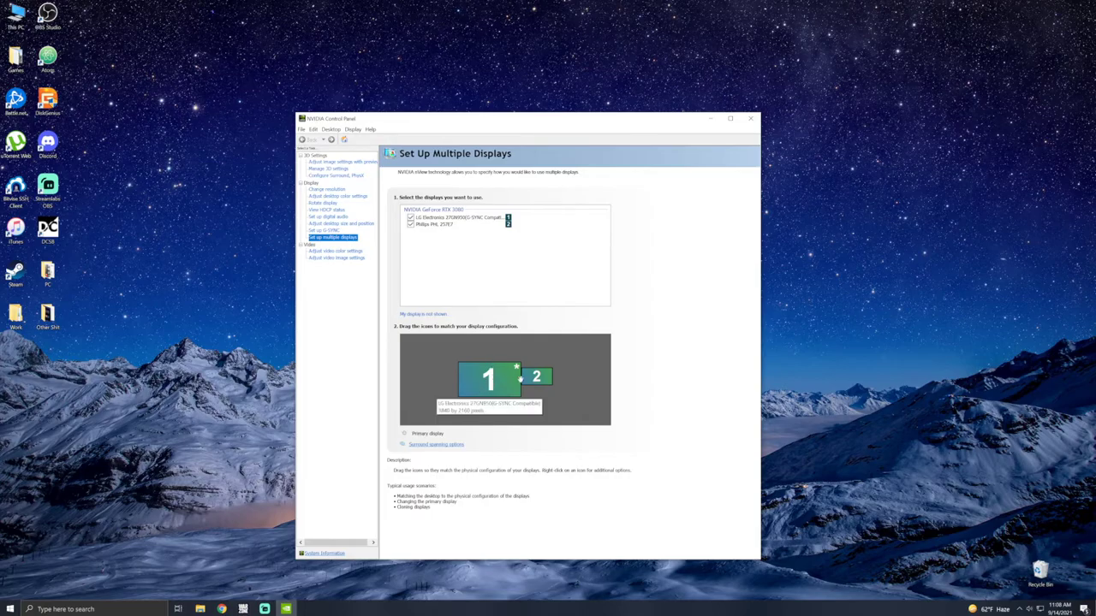
right_click(535, 381)
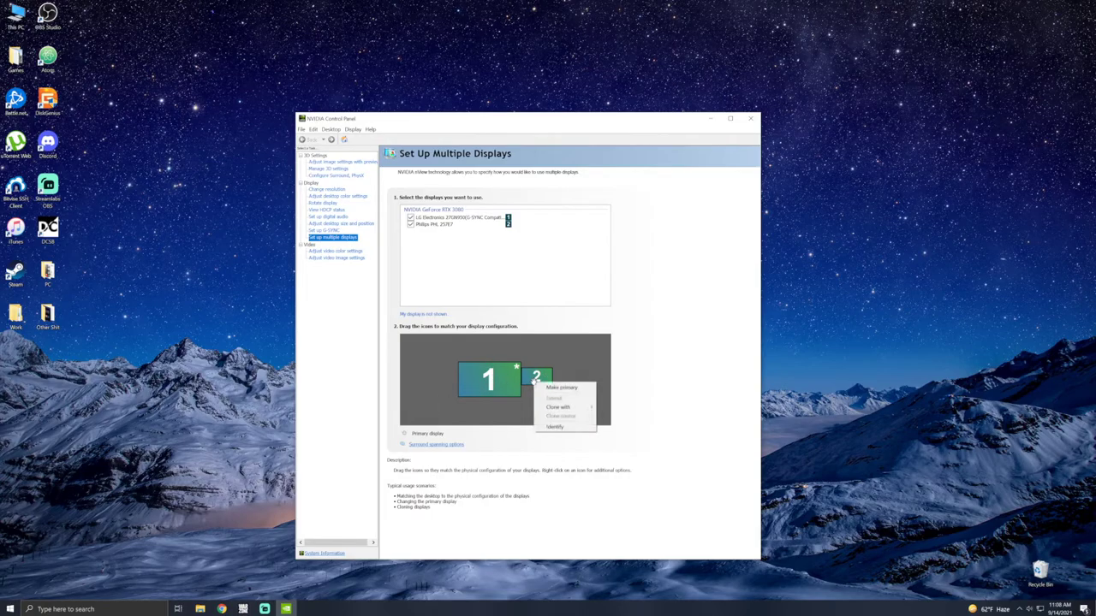
click(669, 378)
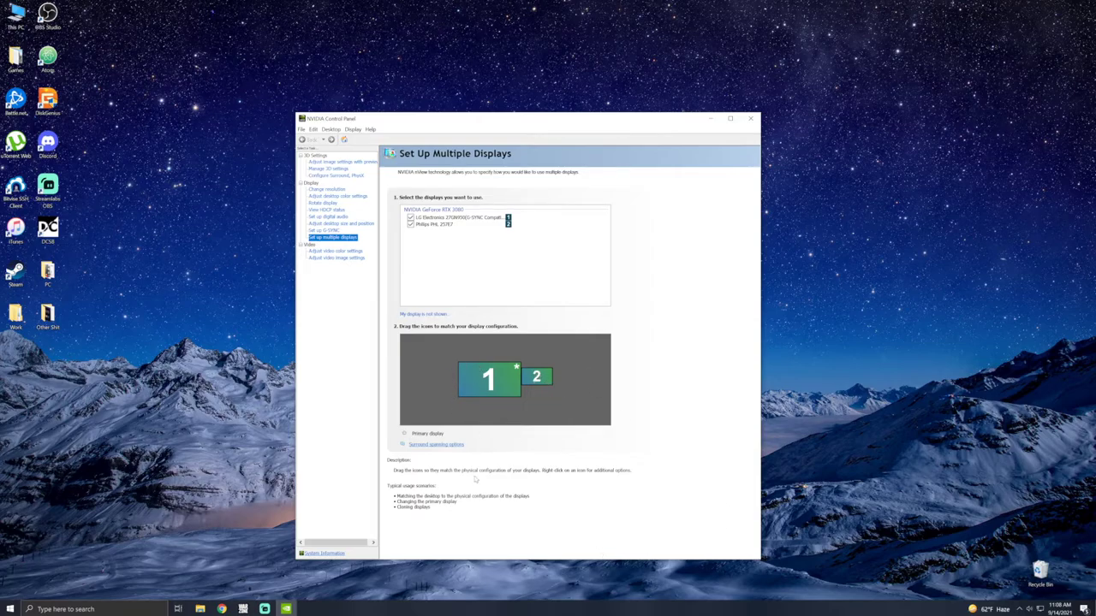
right_click(474, 380)
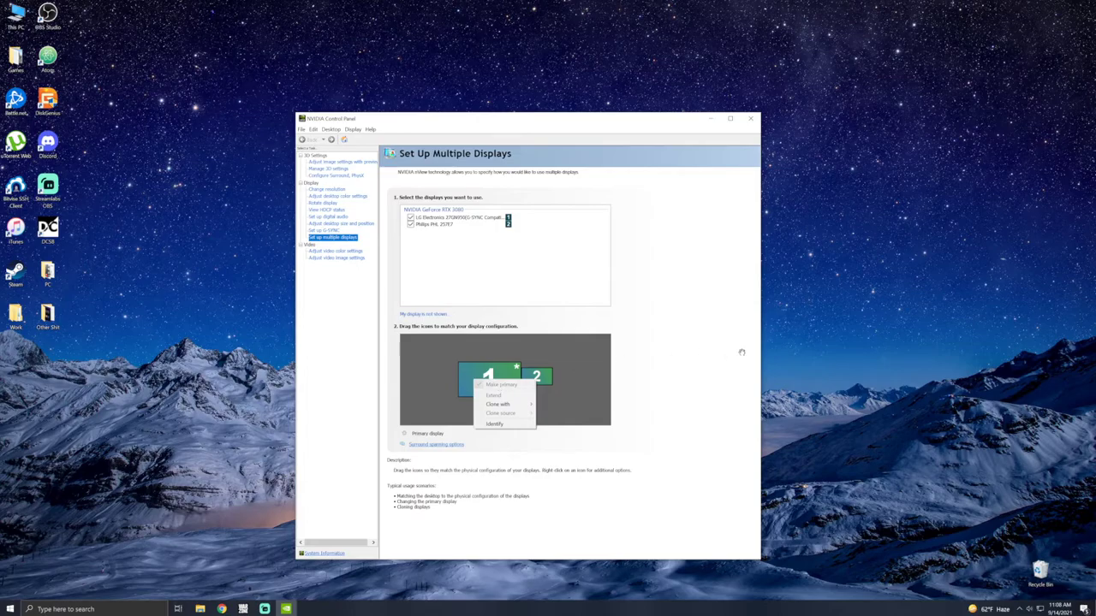
click(689, 364)
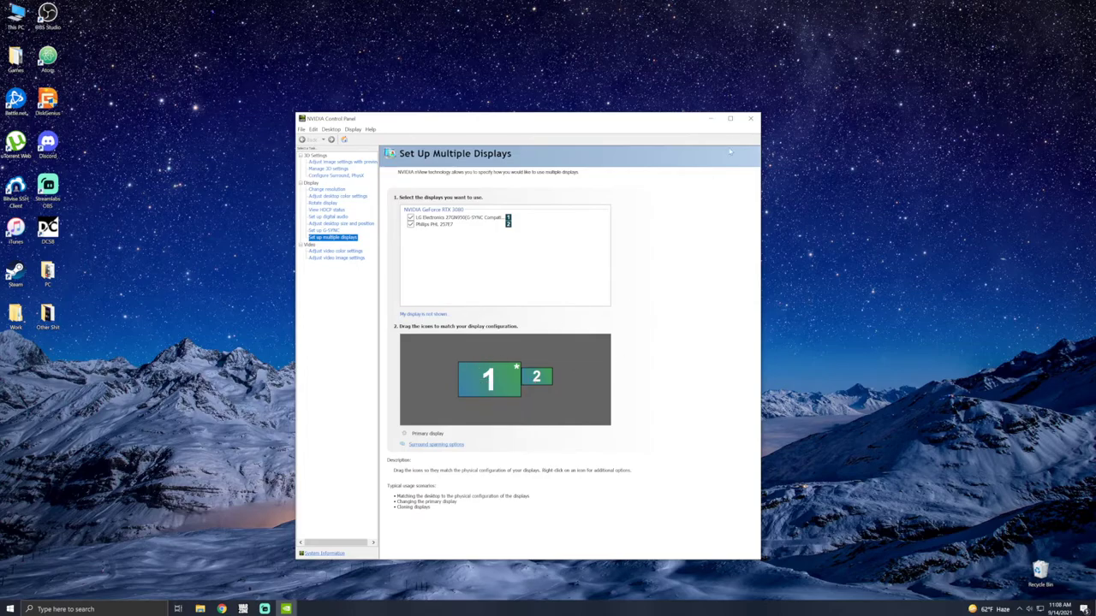
click(750, 118)
drag(517, 93, 744, 196)
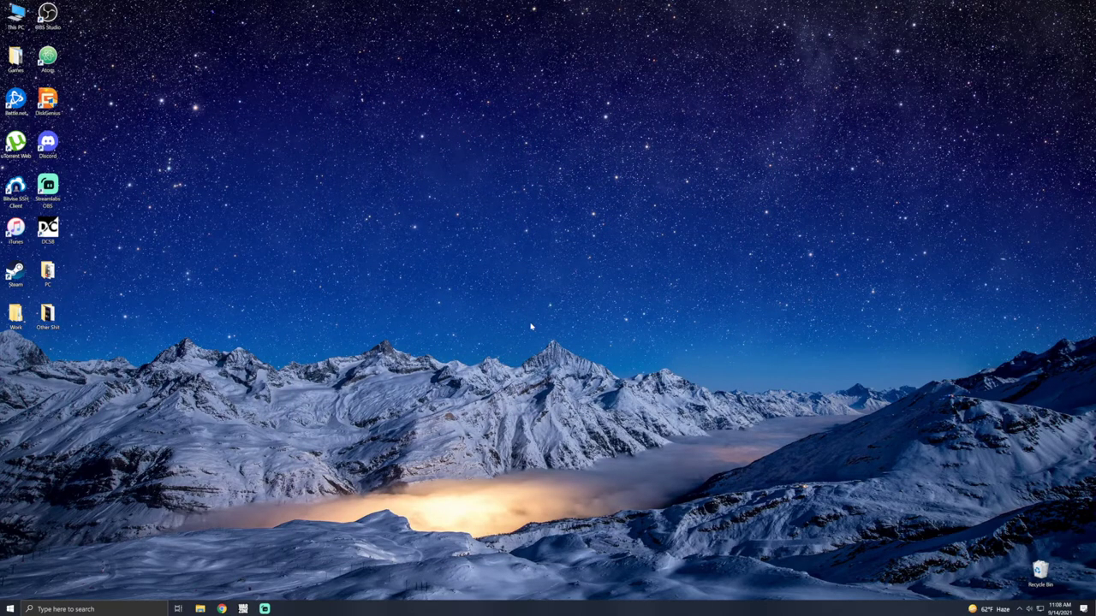